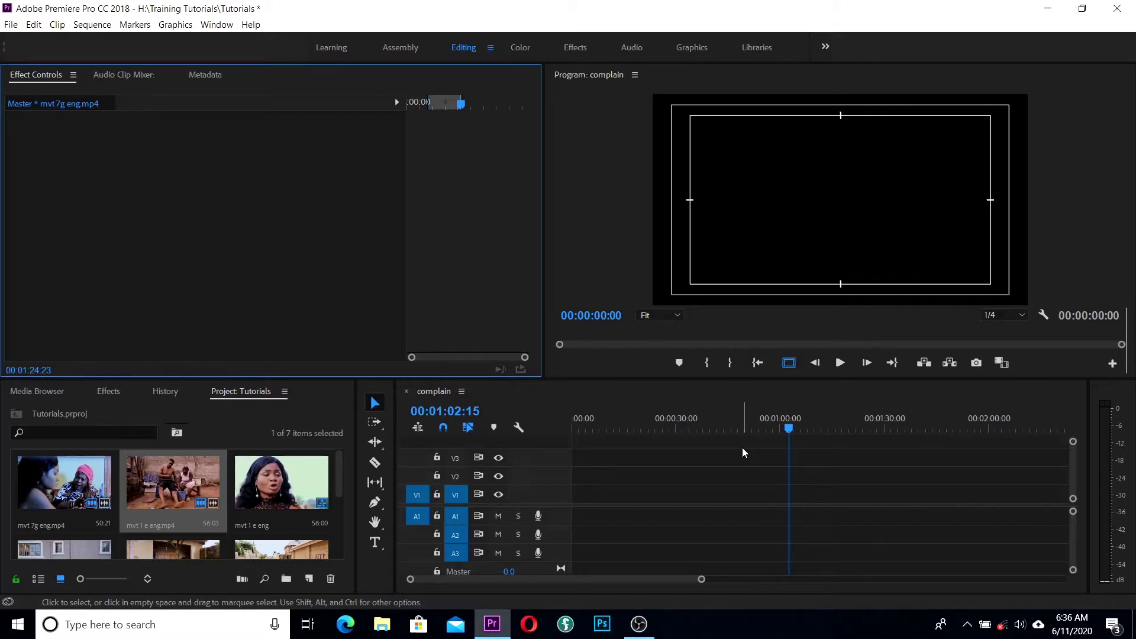
- Add a new 1920×1080 legacy title called Title 01 from the File > New menu
{"action": "left_click", "coordinate": [11, 24]}
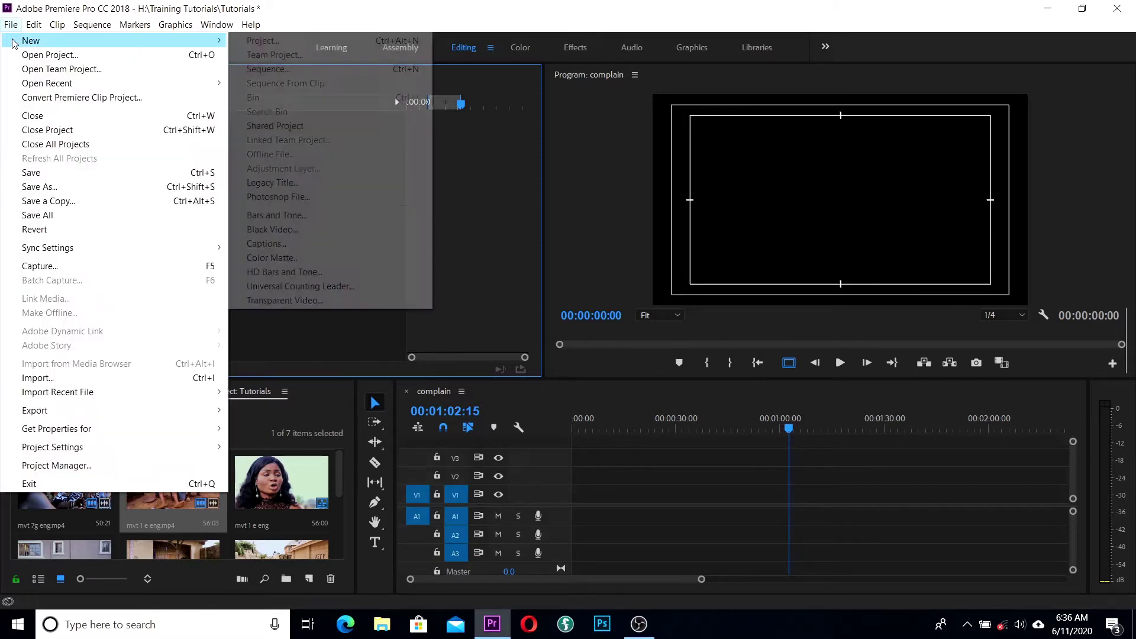
{"action": "mouse_move", "coordinate": [30, 41]}
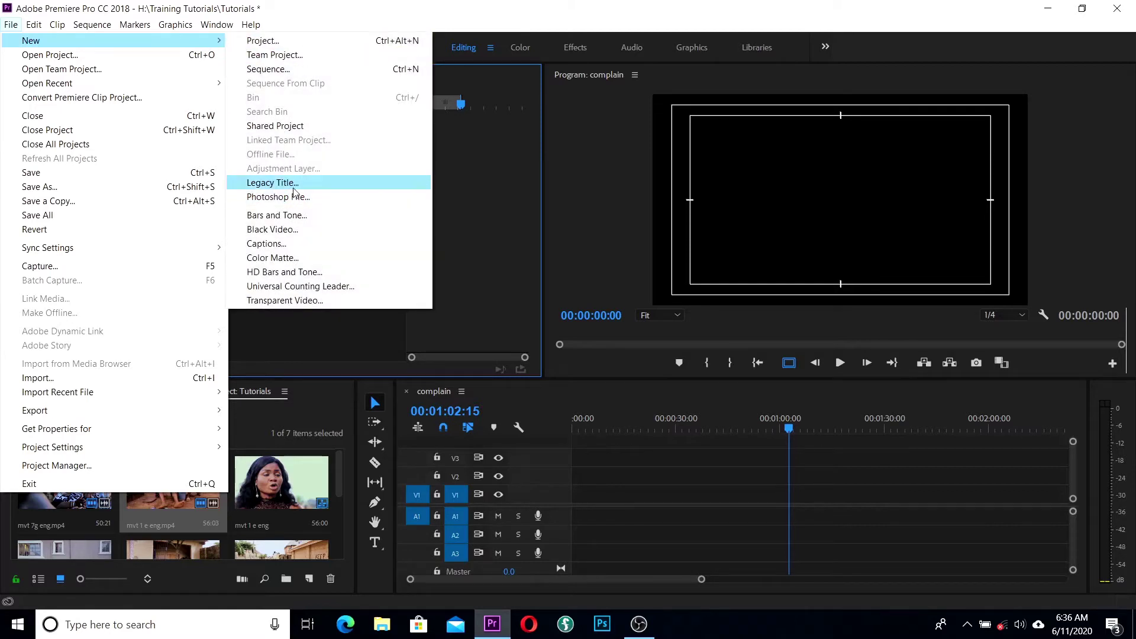
{"action": "left_click", "coordinate": [295, 184]}
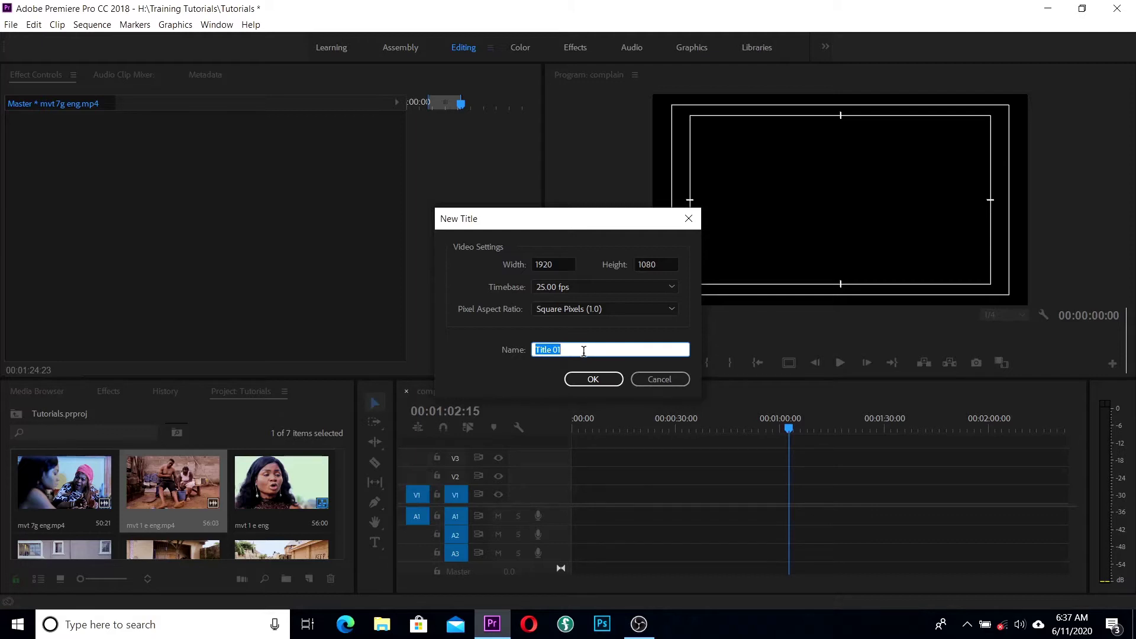
{"action": "left_click", "coordinate": [591, 382]}
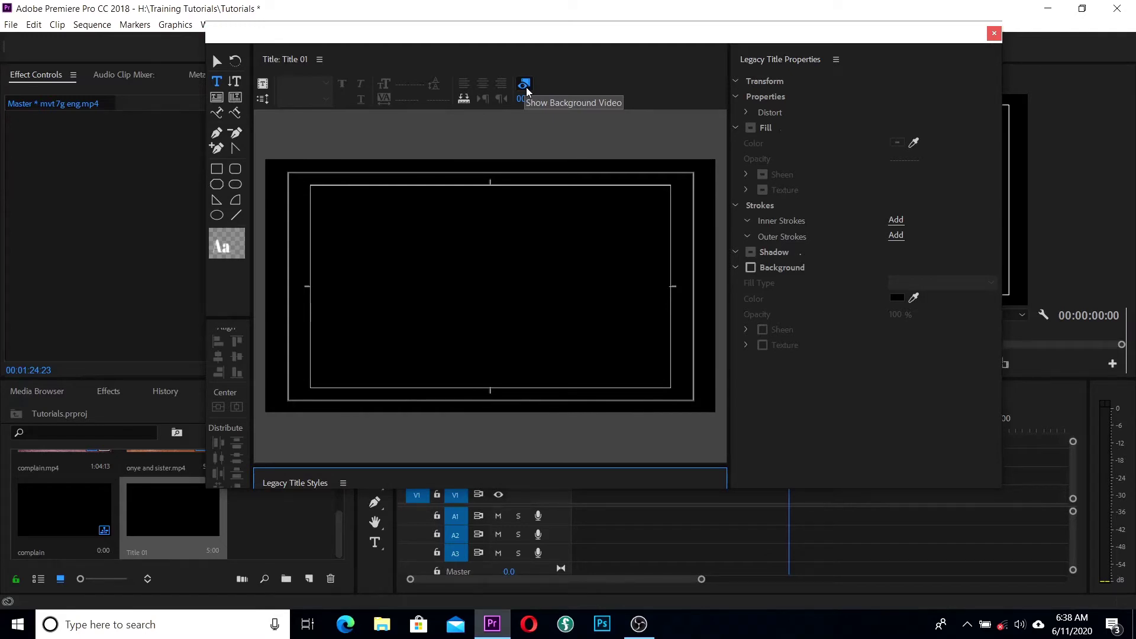
{"action": "left_click", "coordinate": [526, 87]}
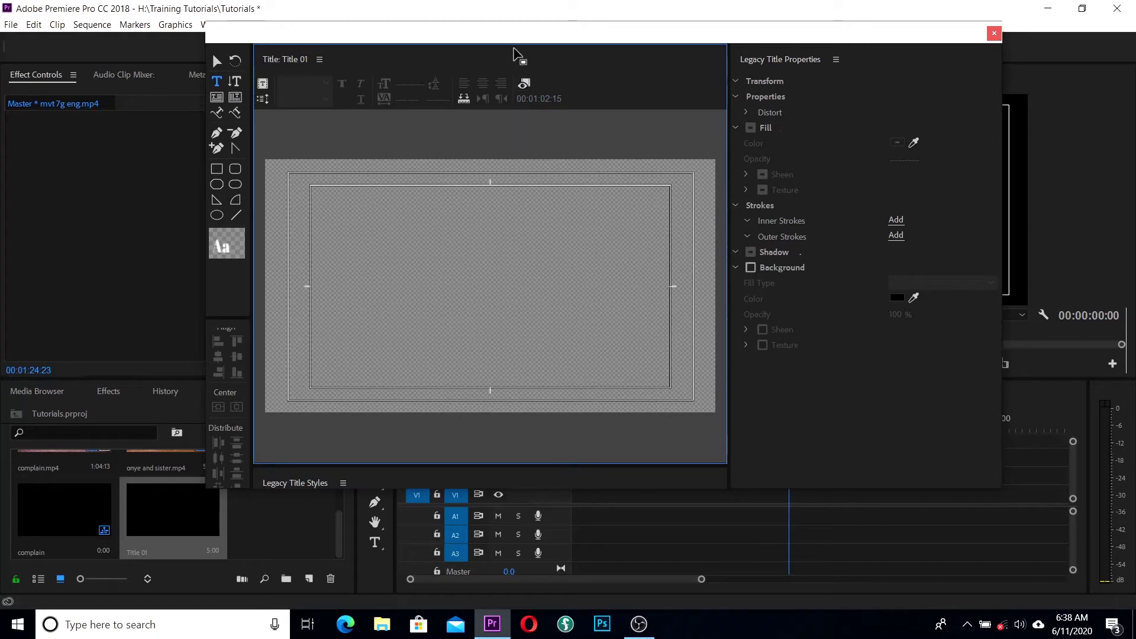
{"action": "left_click", "coordinate": [524, 86]}
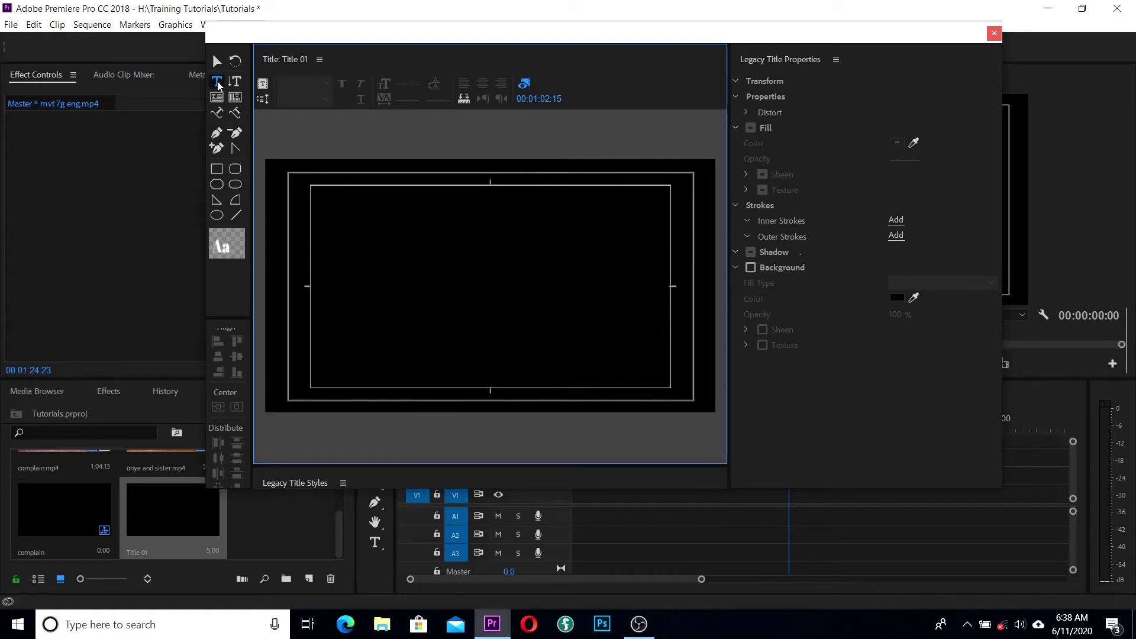
- Start a Type tool text line at the centre of the title canvas for 'Two Women'
{"action": "left_click", "coordinate": [216, 97]}
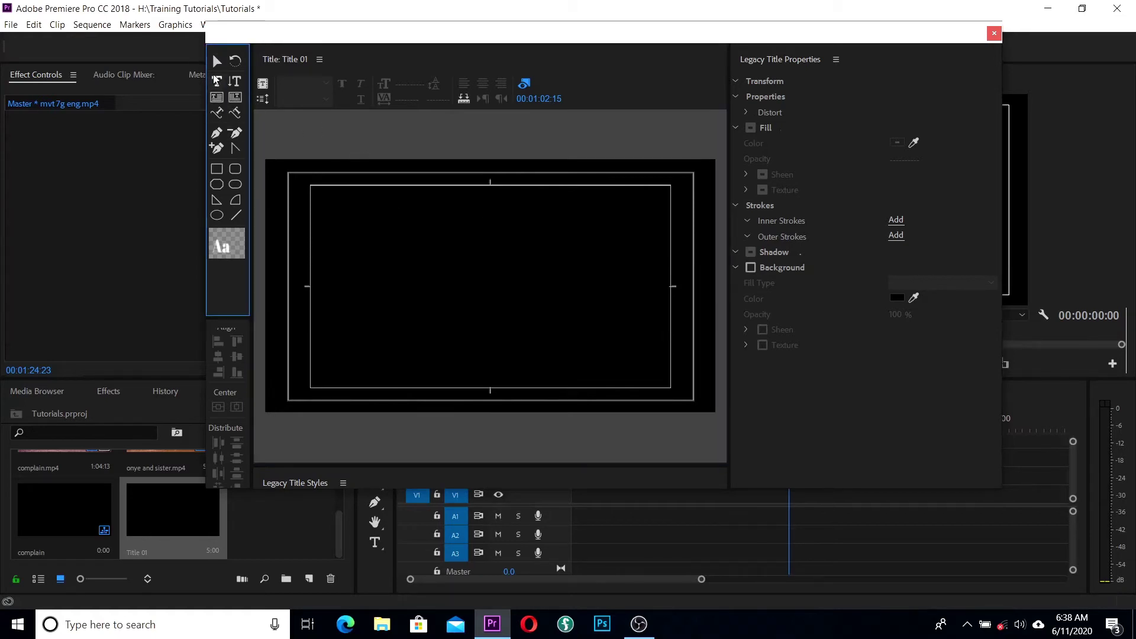
{"action": "left_click", "coordinate": [218, 84]}
{"action": "left_click", "coordinate": [405, 294]}
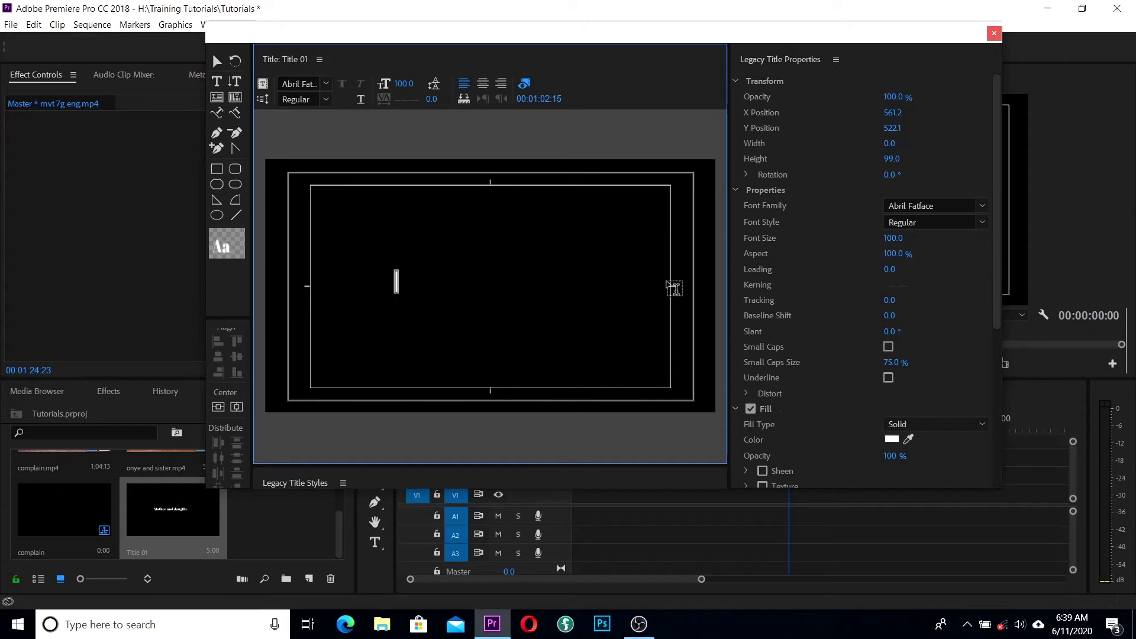
{"action": "type", "text": "Tw"}
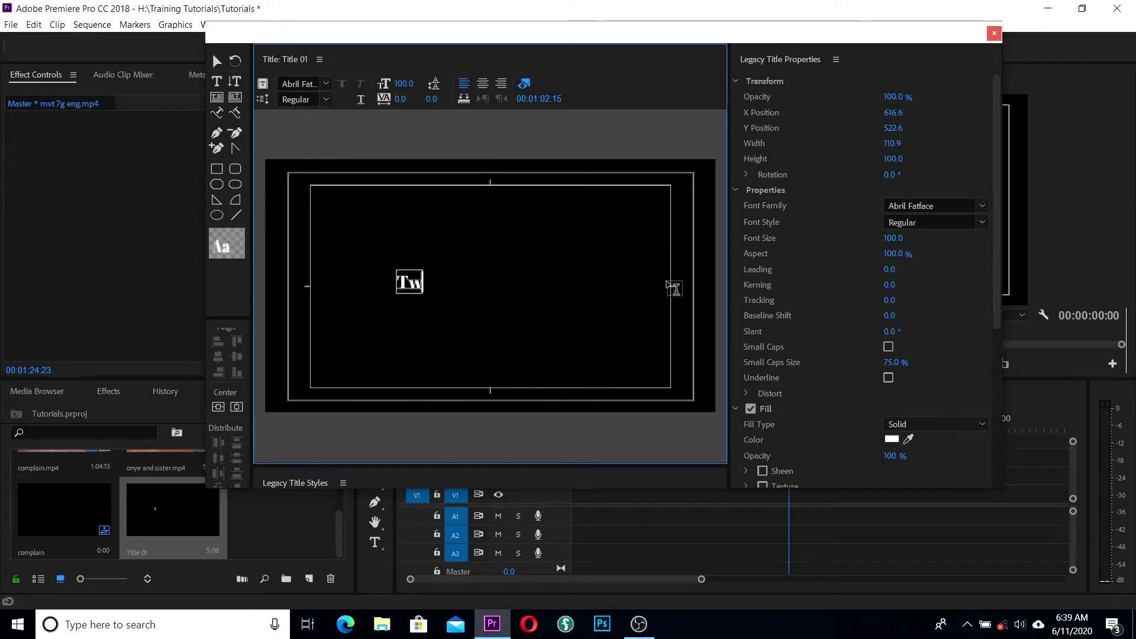
{"action": "type", "text": "o"}
{"action": "type", "text": " Wo"}
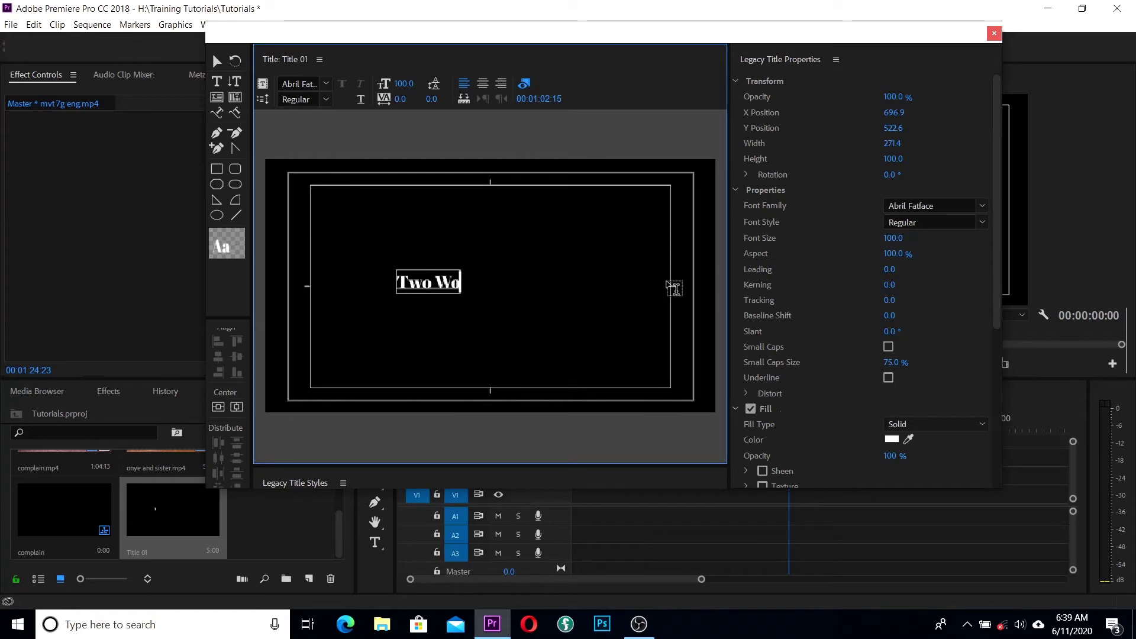
{"action": "type", "text": "men"}
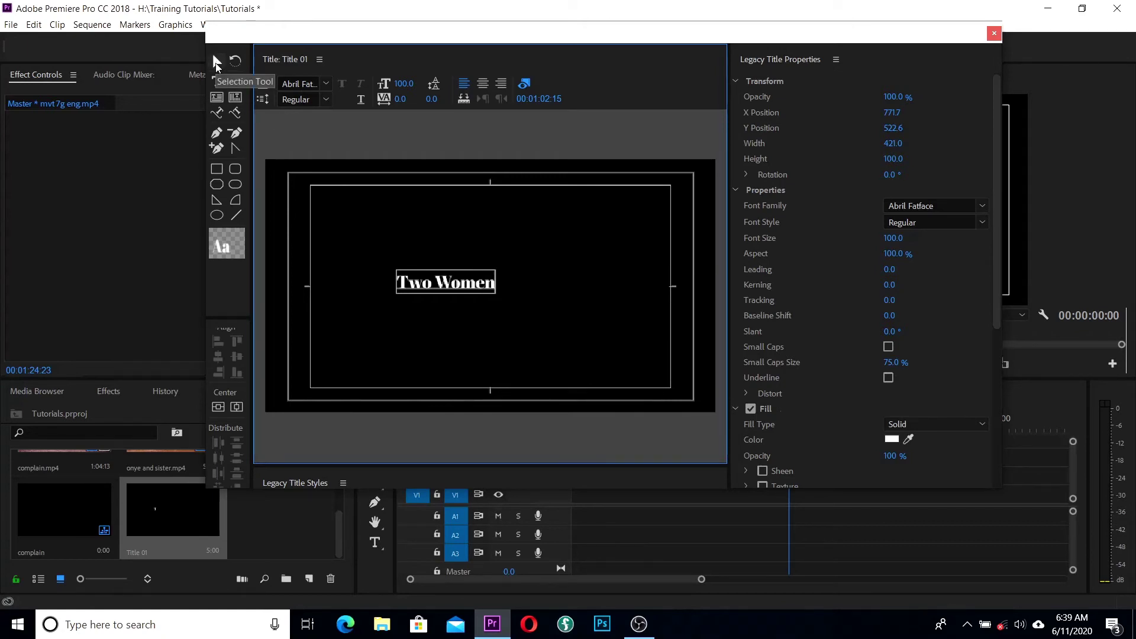
- Select the Two Women text and drag it into the title's lower-right corner
{"action": "left_click", "coordinate": [215, 64]}
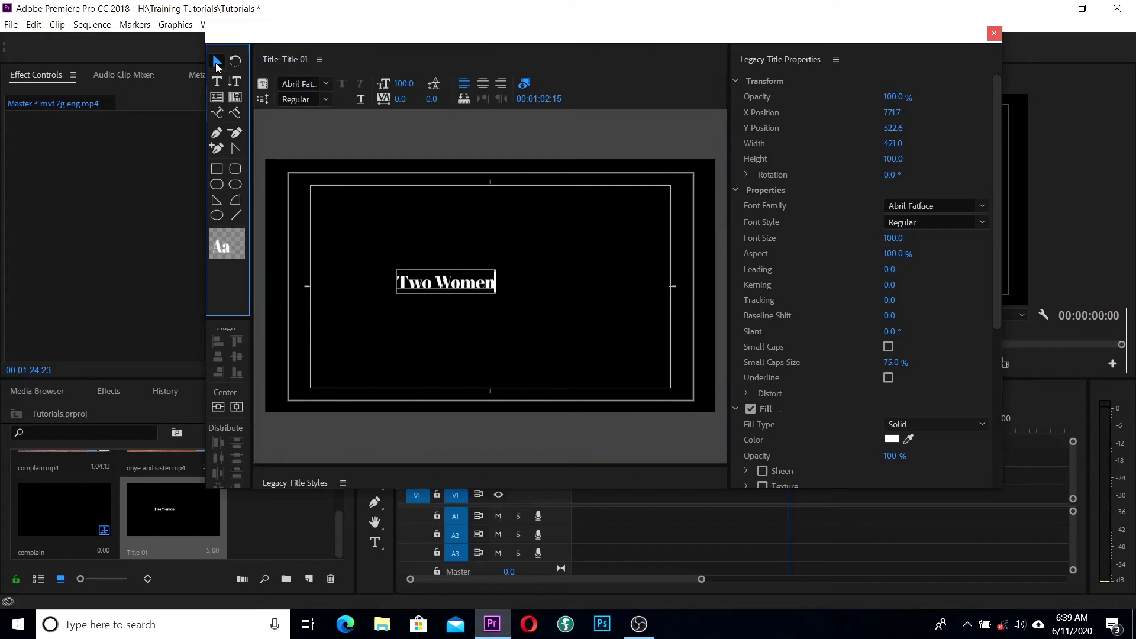
{"action": "left_click", "coordinate": [462, 284]}
{"action": "left_click_drag", "start_coordinate": [469, 287], "coordinate": [517, 374]}
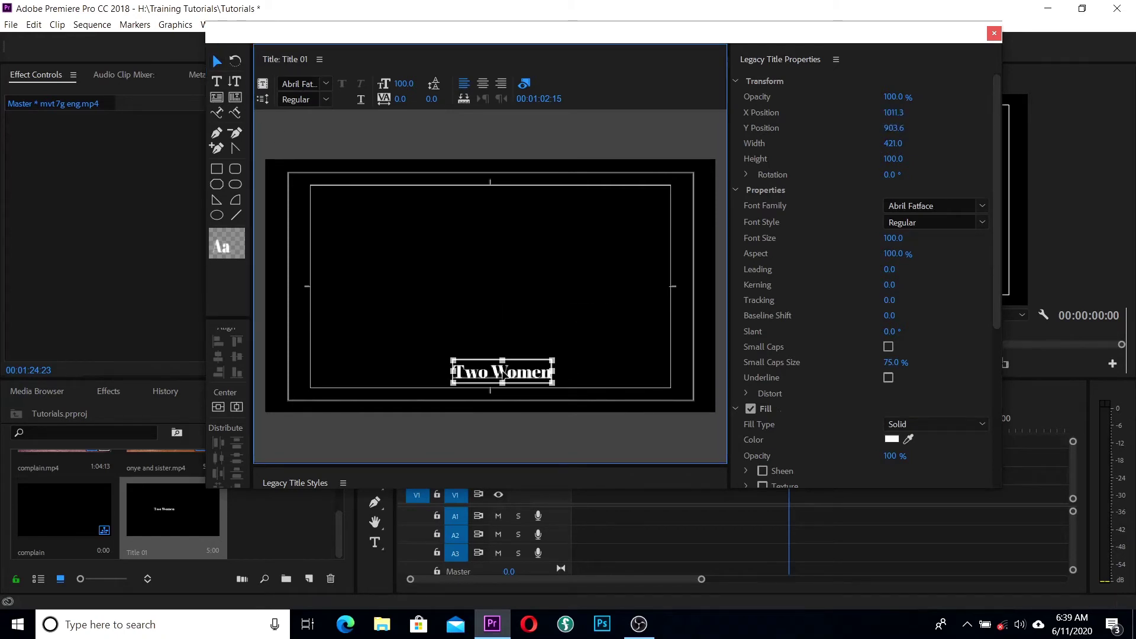
{"action": "mouse_move", "coordinate": [511, 371]}
{"action": "left_mouse_down"}
{"action": "mouse_move", "coordinate": [503, 246]}
{"action": "mouse_move", "coordinate": [383, 367]}
{"action": "left_mouse_up"}
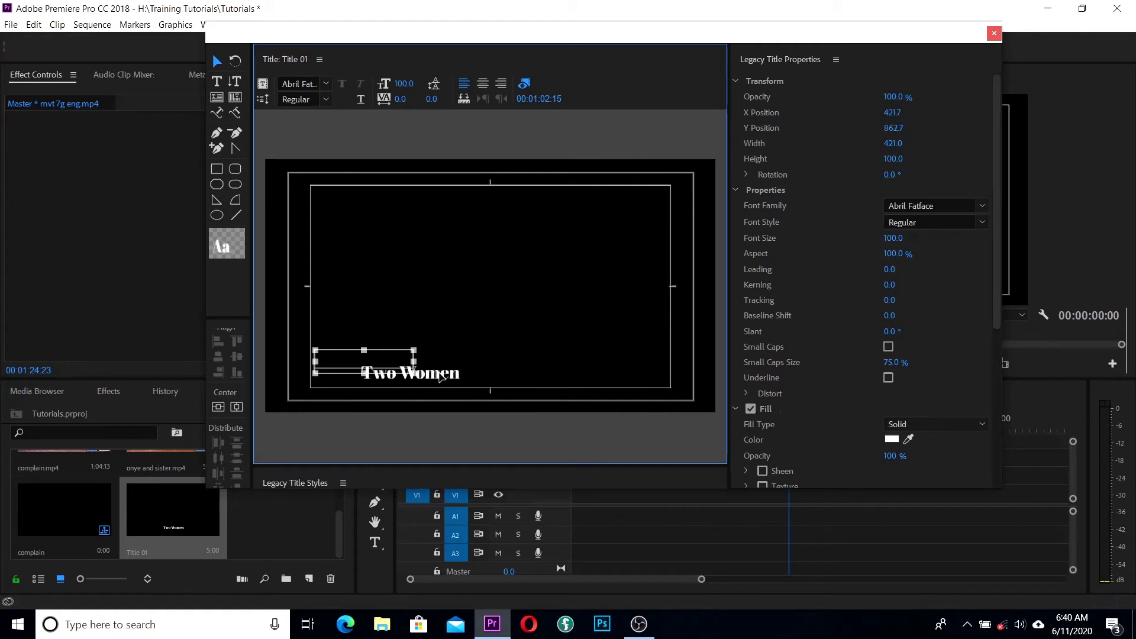
{"action": "left_click_drag", "start_coordinate": [441, 379], "coordinate": [630, 373]}
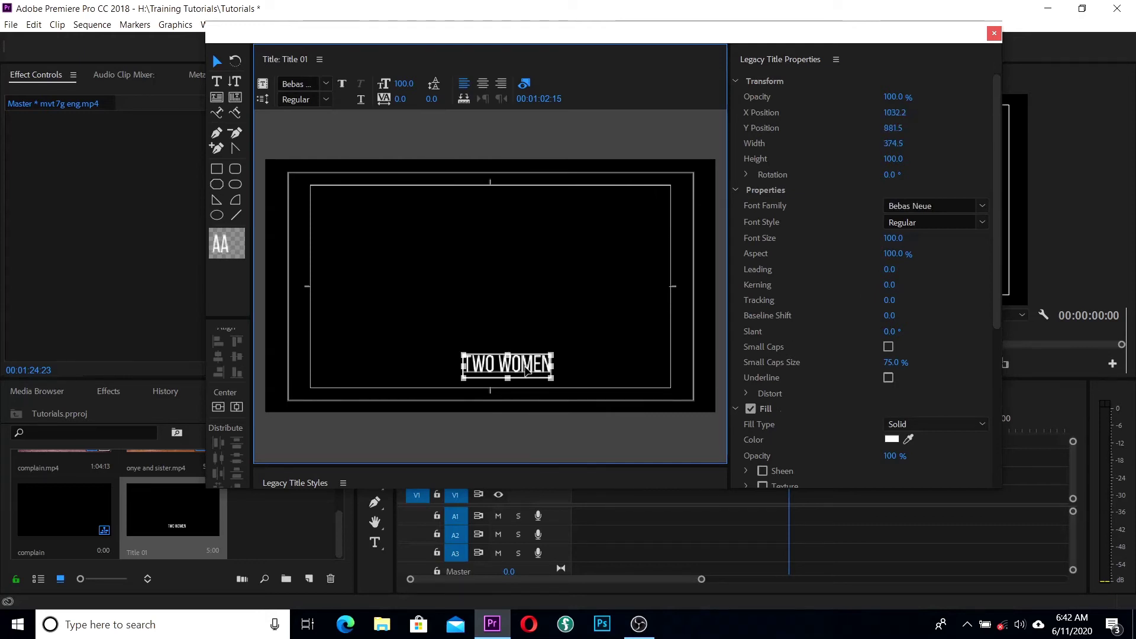
{"action": "left_click_drag", "start_coordinate": [527, 371], "coordinate": [643, 379]}
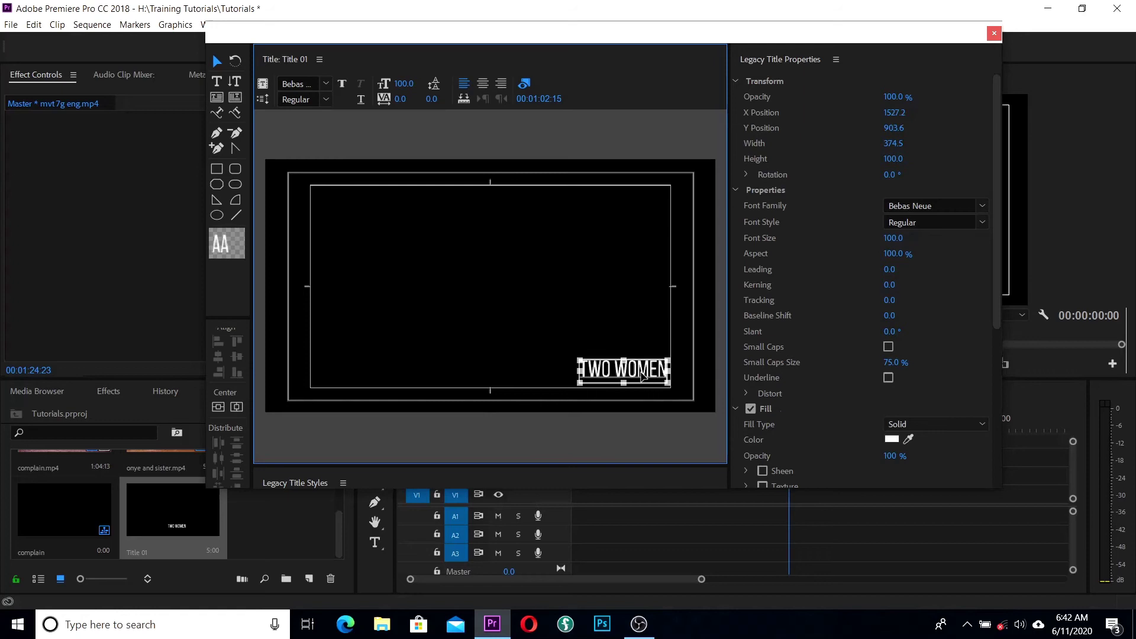
- Place complain.mp4 on V1 and Title 01 on V2, with the playhead back at the start
{"action": "left_click", "coordinate": [995, 35]}
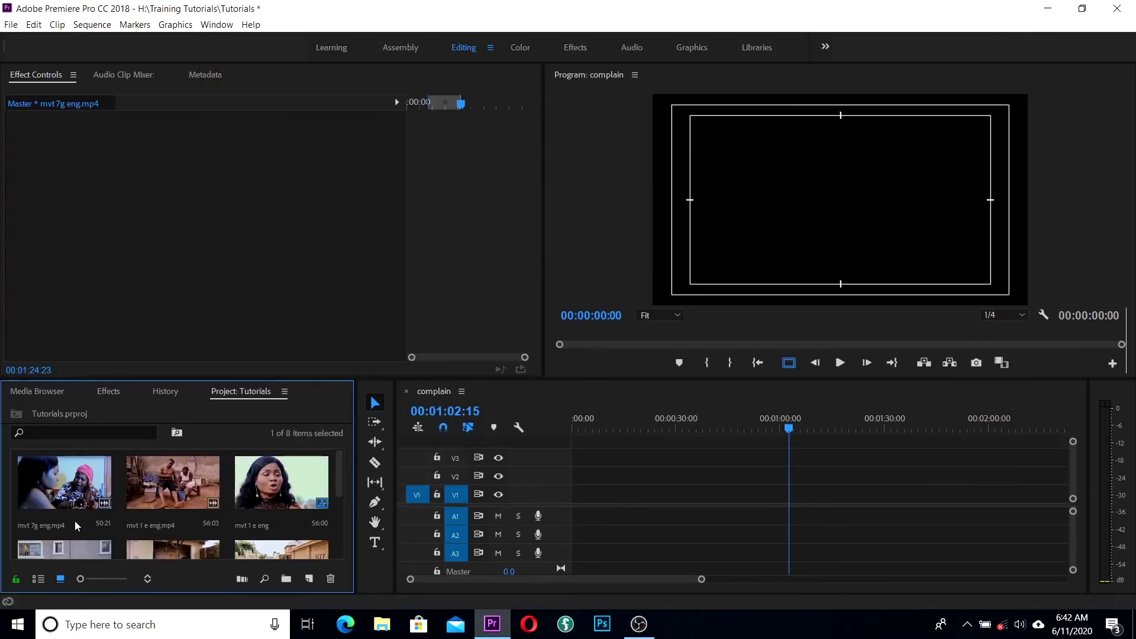
{"action": "scroll", "coordinate": [258, 498], "scroll_direction": "down", "scroll_amount": 3}
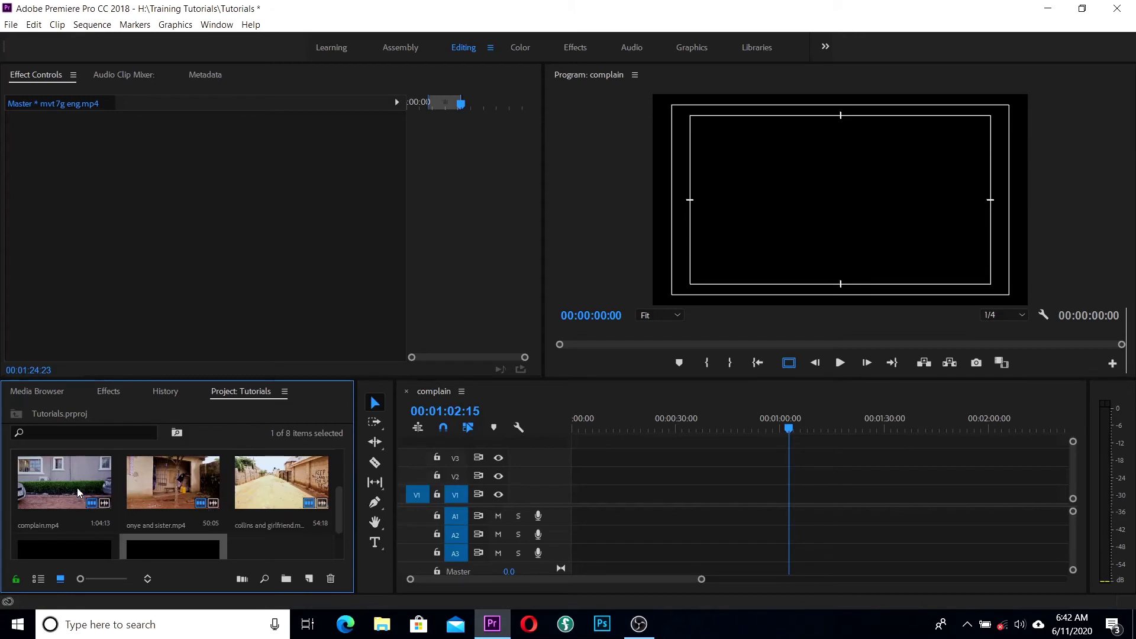
{"action": "left_click_drag", "start_coordinate": [63, 484], "coordinate": [582, 501]}
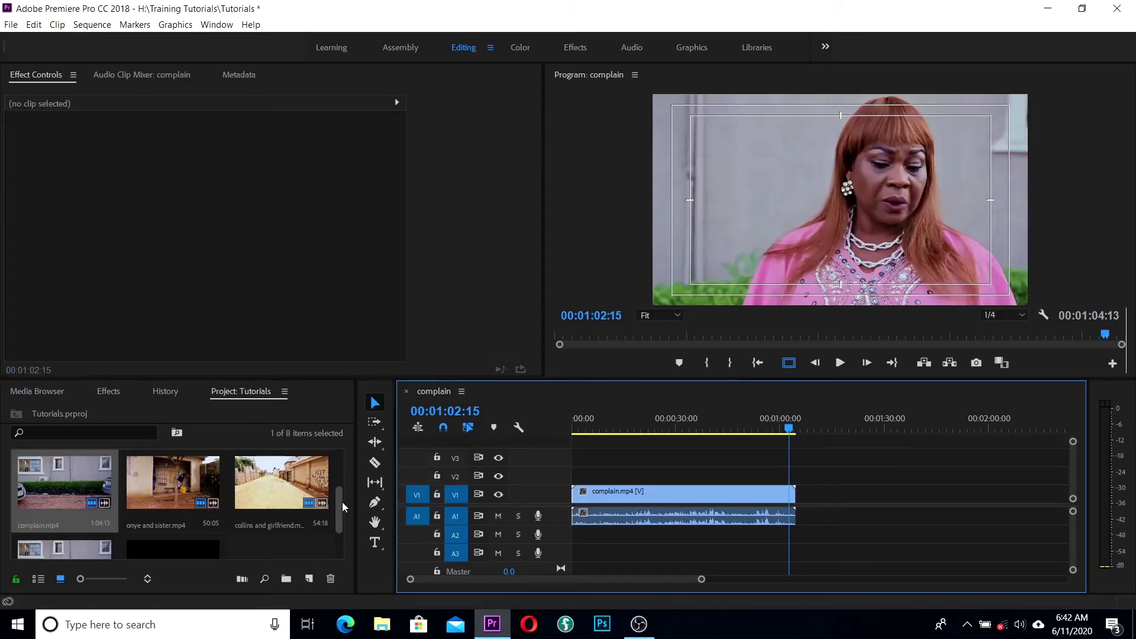
{"action": "left_click_drag", "start_coordinate": [342, 505], "coordinate": [340, 531]}
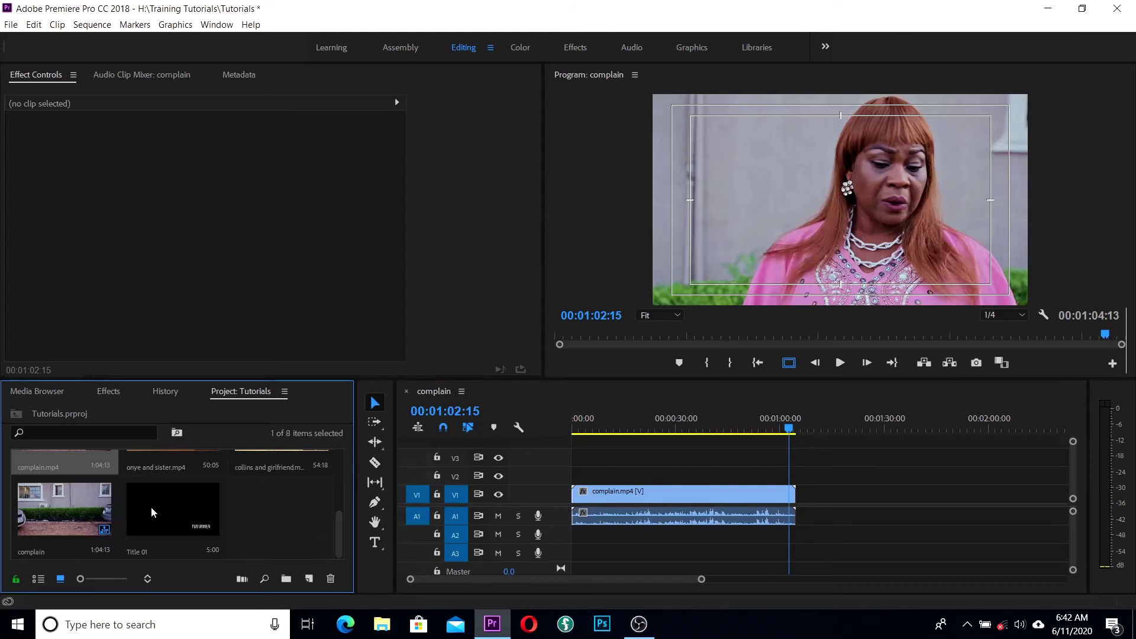
{"action": "left_click_drag", "start_coordinate": [151, 512], "coordinate": [577, 475]}
{"action": "left_click", "coordinate": [572, 434]}
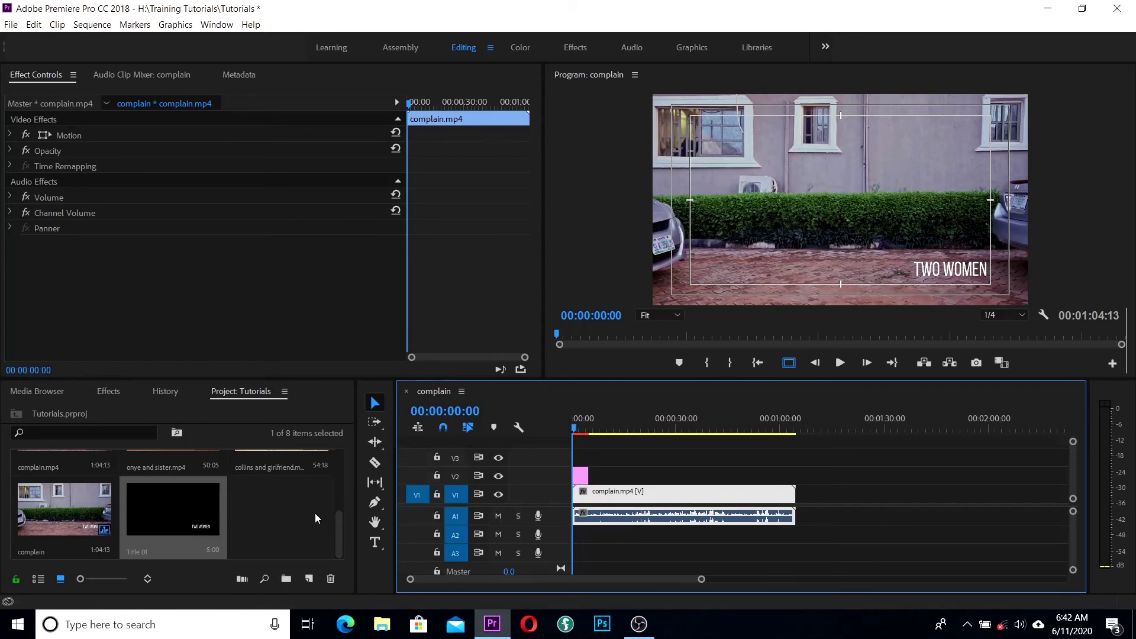
{"action": "left_click", "coordinate": [597, 434]}
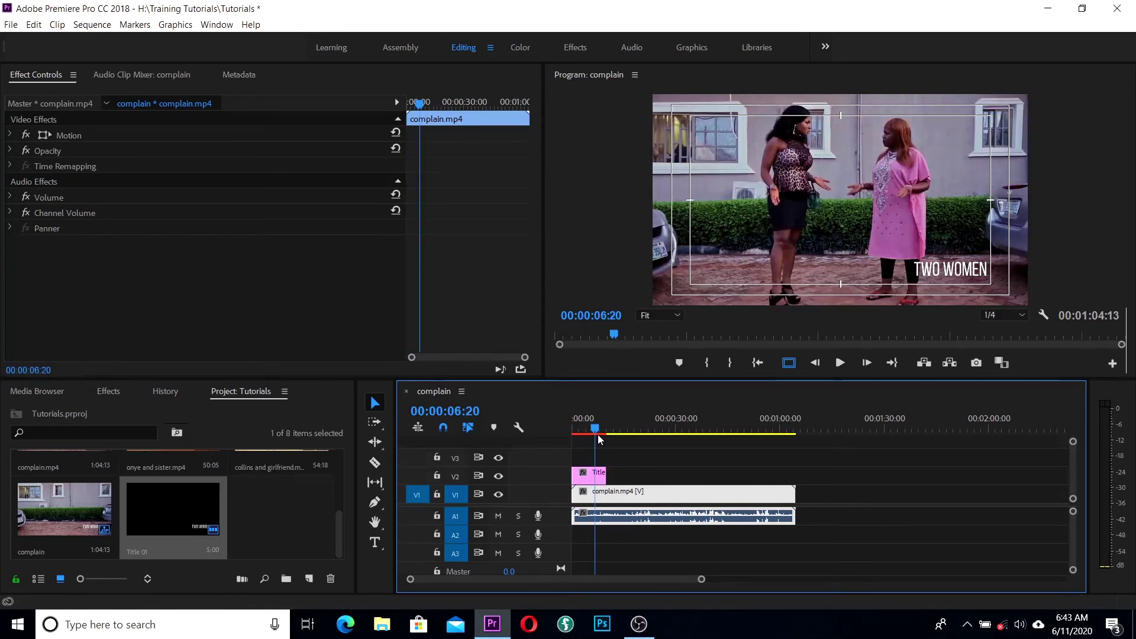